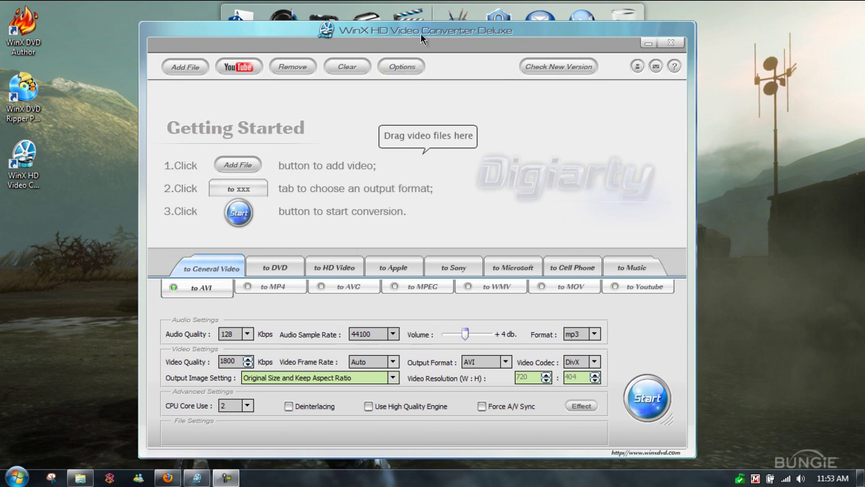
Step: Drag Ep 1. Countdown from the Halo Reach Matchmaking folder into the converter, then minimise Explorer
drag(415, 38, 415, 31)
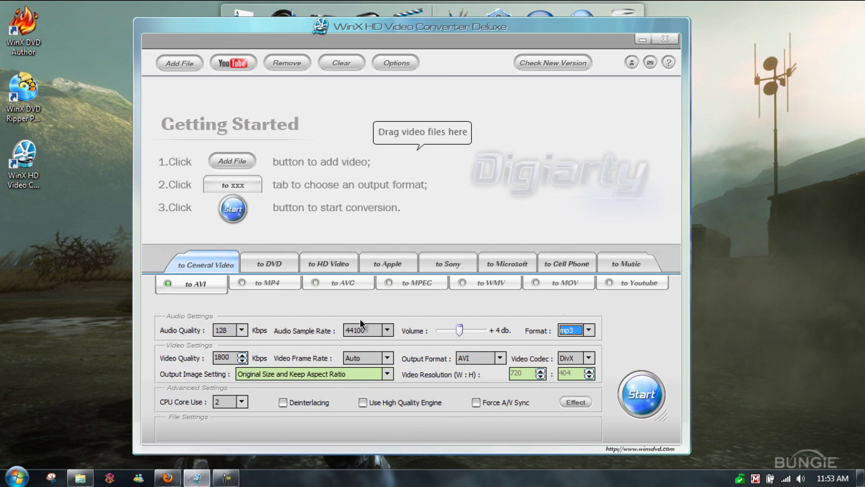
click(77, 477)
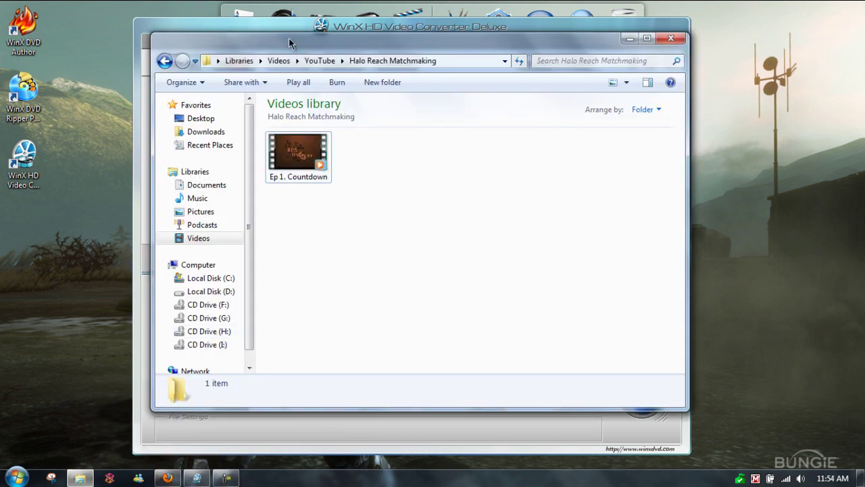
drag(289, 38, 616, 62)
drag(652, 173, 342, 166)
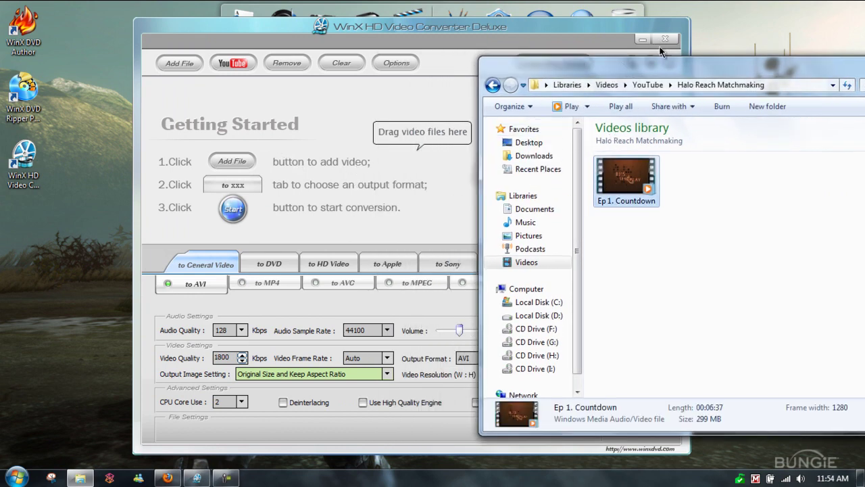
drag(657, 66, 379, 73)
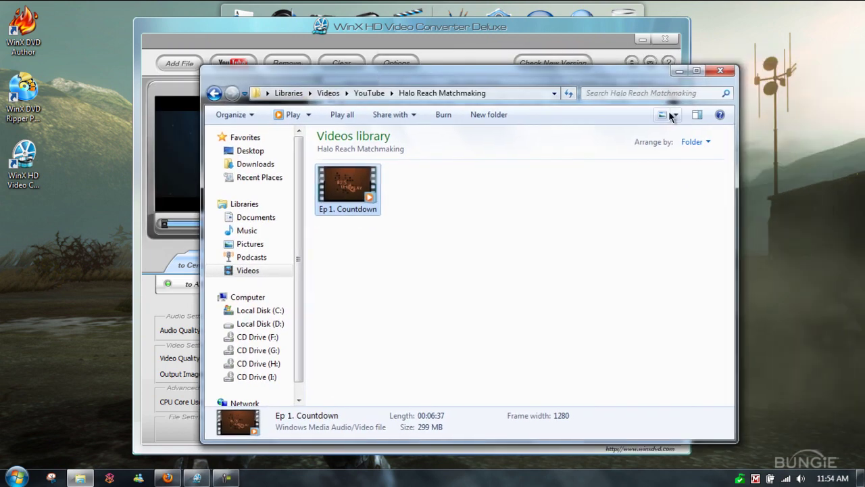
click(679, 71)
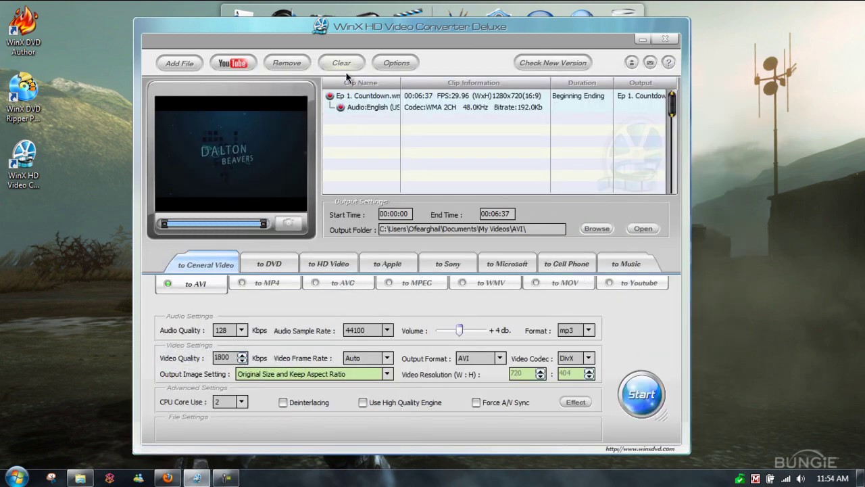
Step: Set the audio quality to 320 kbps and the audio sample rate to 48000 Hz
drag(390, 28, 404, 22)
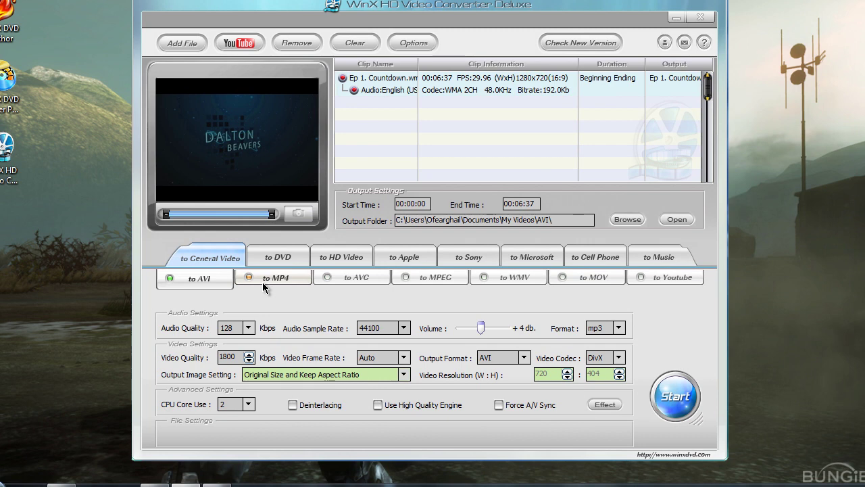
click(248, 328)
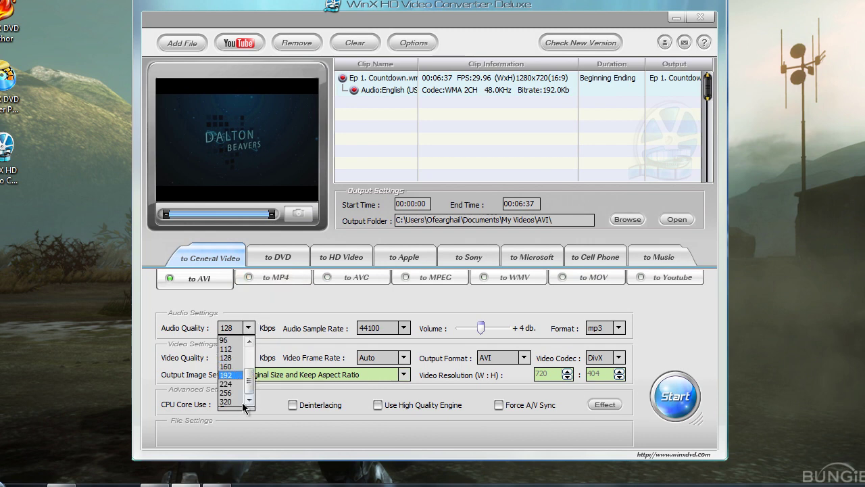
click(227, 401)
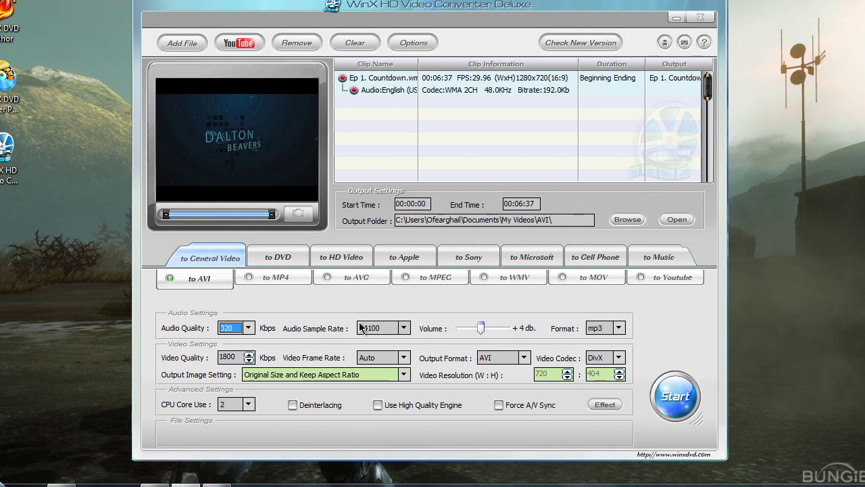
click(403, 329)
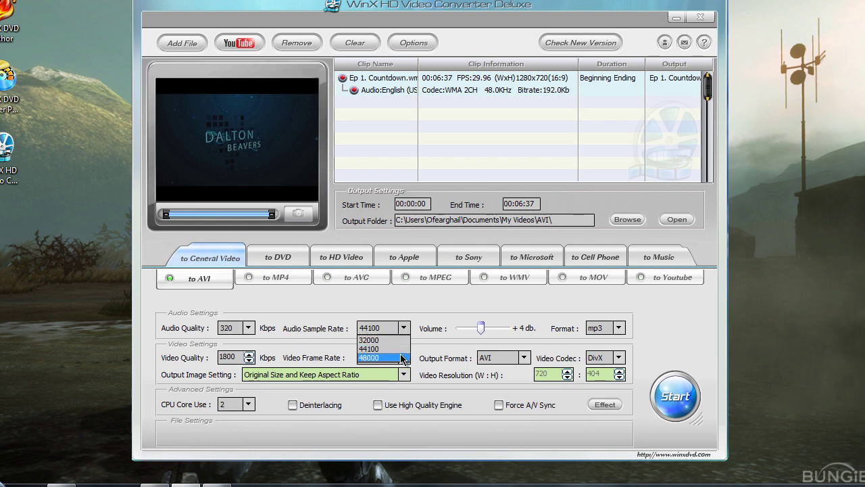
click(402, 359)
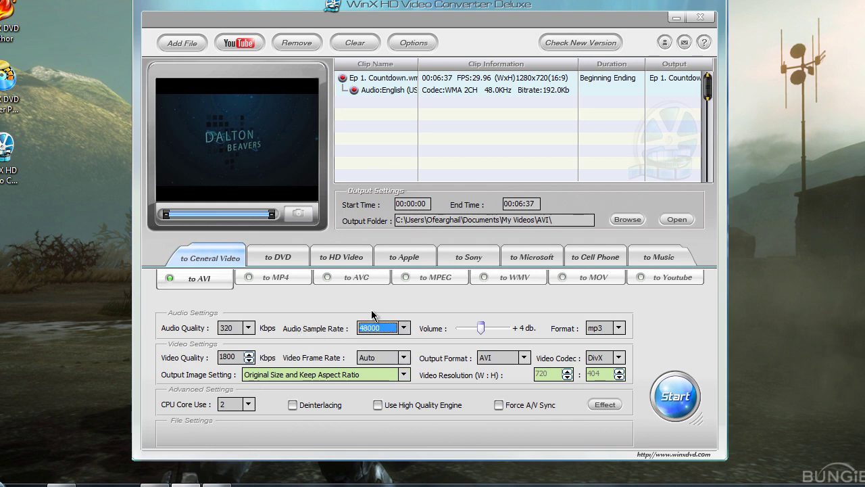
Step: Raise the video quality from 1800 to 1850 kbps and set the frame rate to 30
click(250, 355)
double_click(251, 354)
click(250, 354)
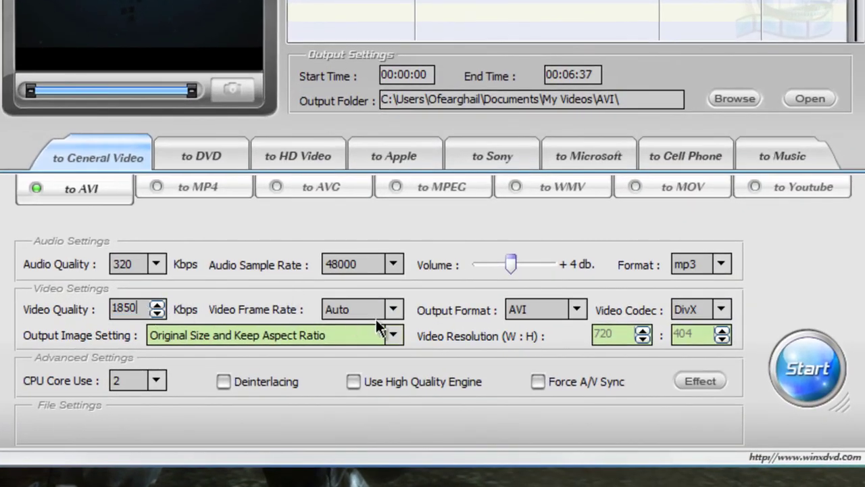
click(394, 310)
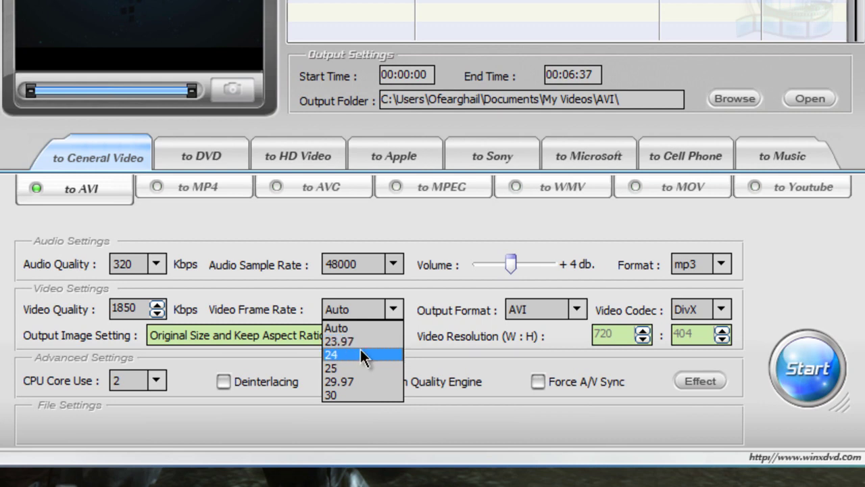
click(343, 392)
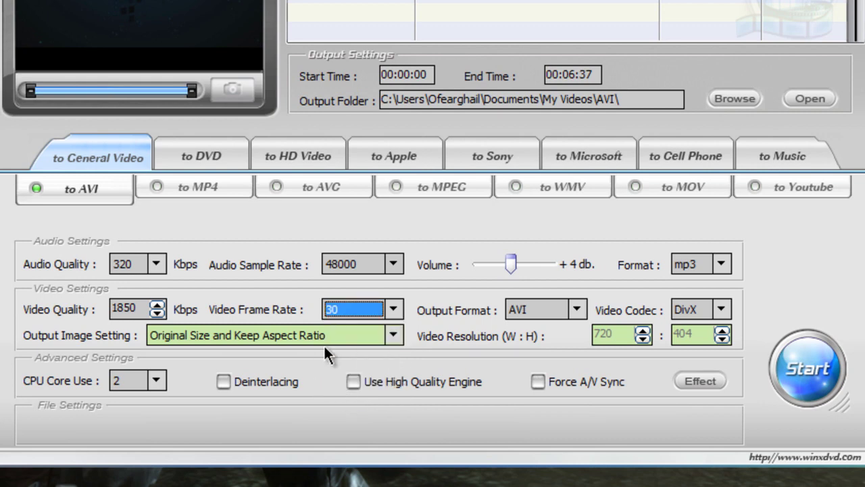
click(358, 308)
click(157, 380)
click(135, 407)
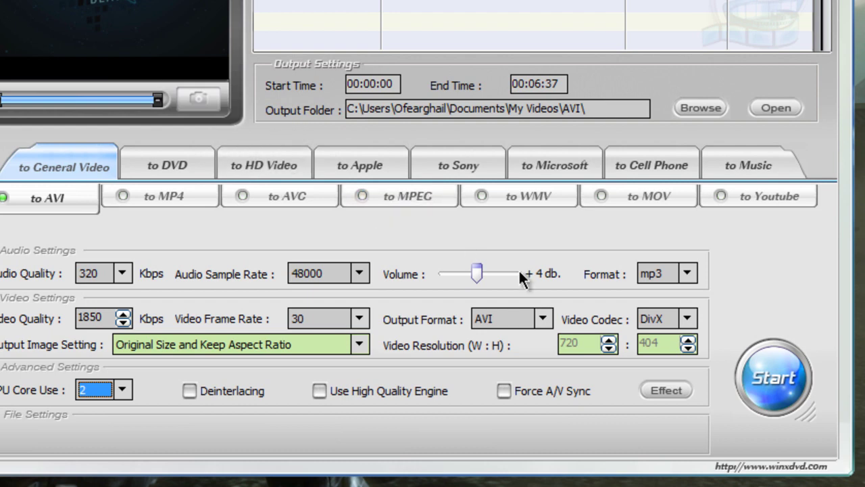
click(694, 269)
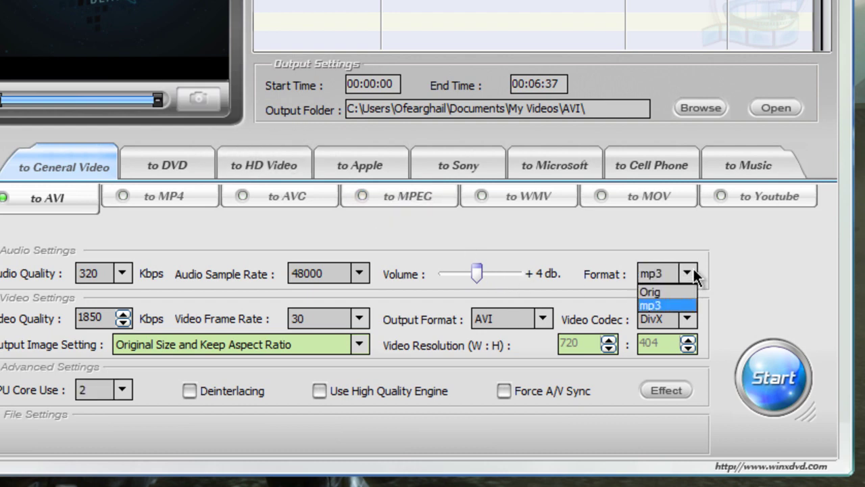
click(693, 270)
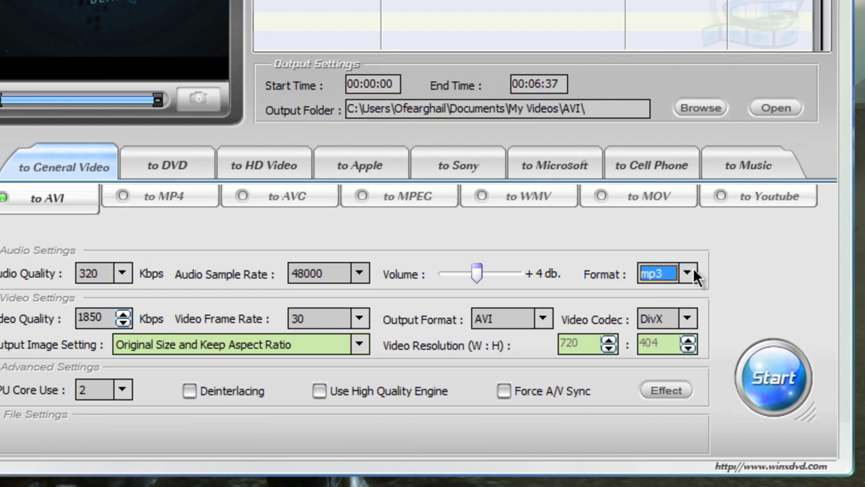
click(674, 317)
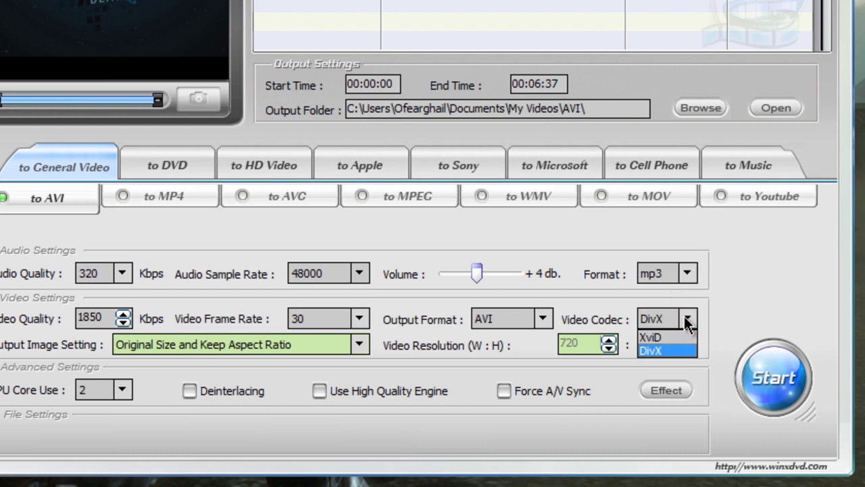
click(685, 316)
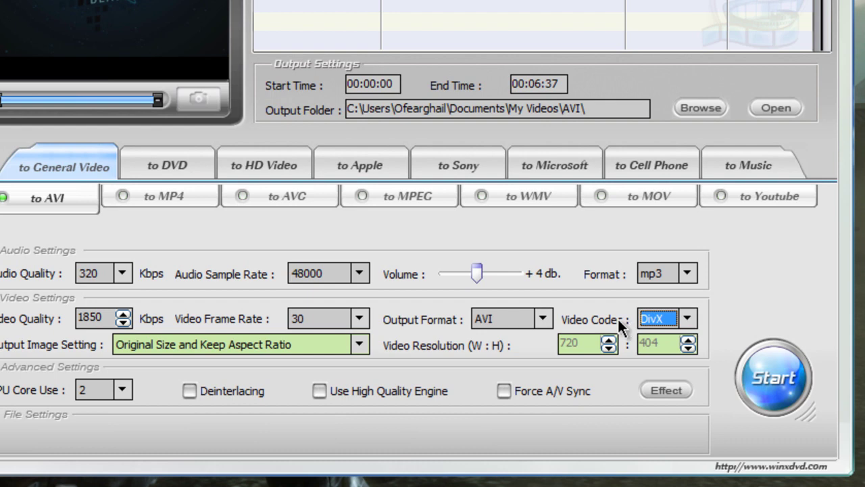
click(542, 318)
click(543, 317)
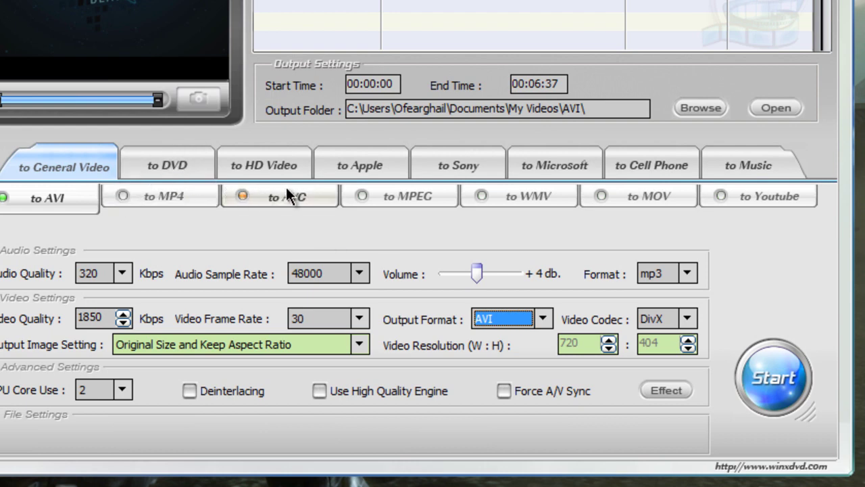
Step: Browse the Apple, Sony and Microsoft device presets, keeping aac audio and MPEG4 video
click(365, 165)
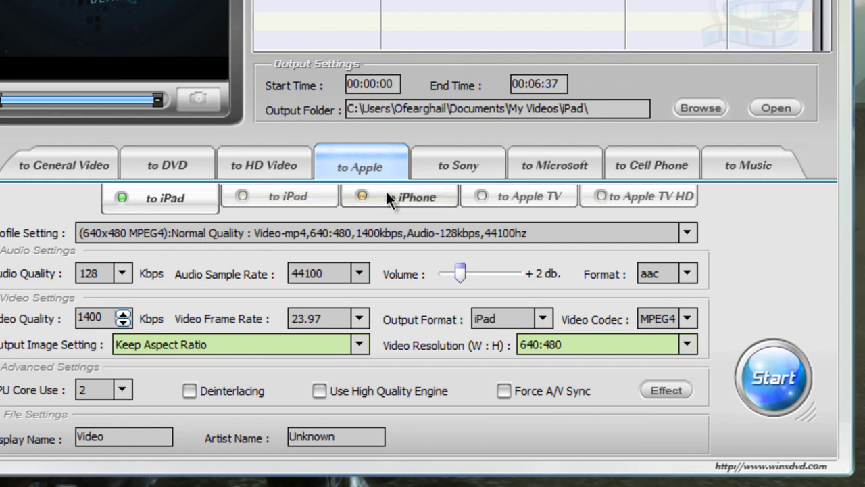
click(484, 166)
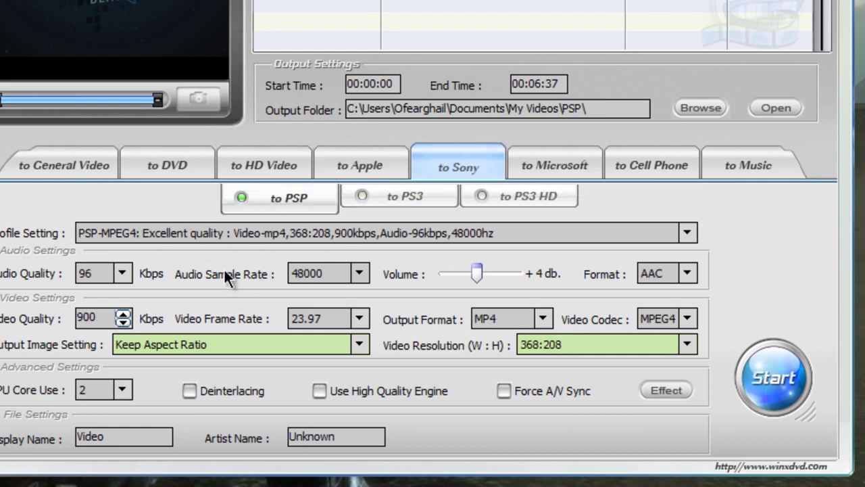
click(560, 171)
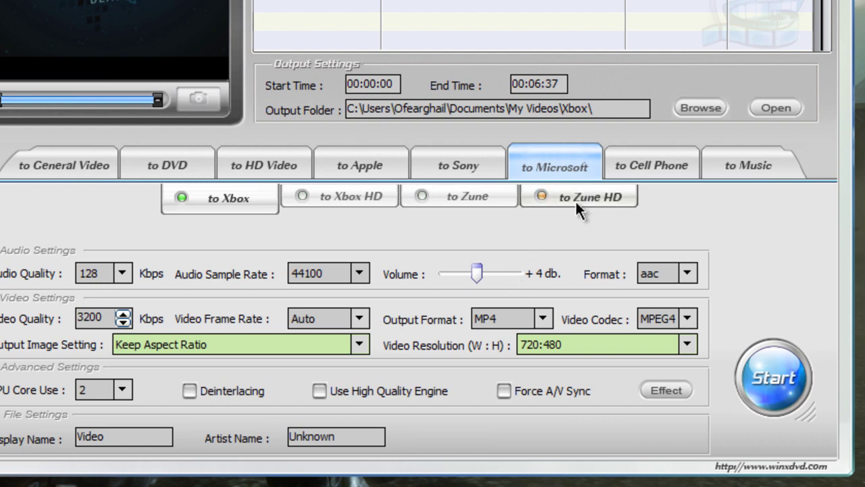
click(680, 276)
click(685, 319)
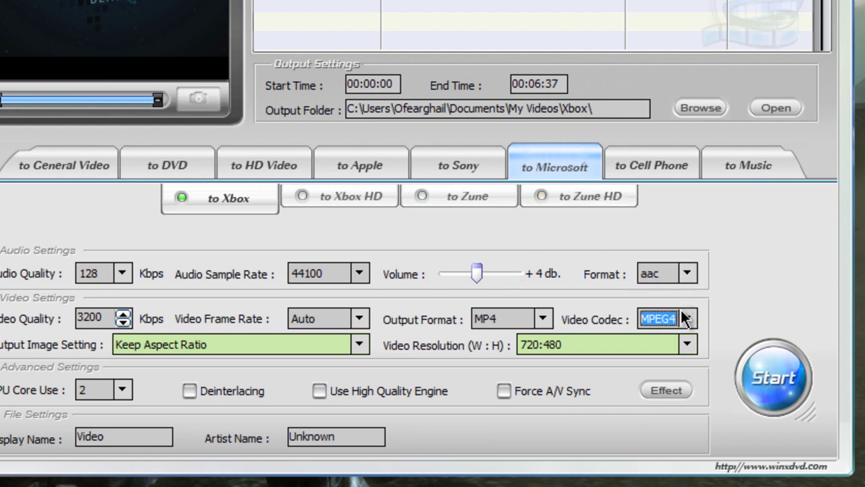
click(686, 318)
Step: Go through the phone presets back to General Video and pick the YouTube preset
click(638, 173)
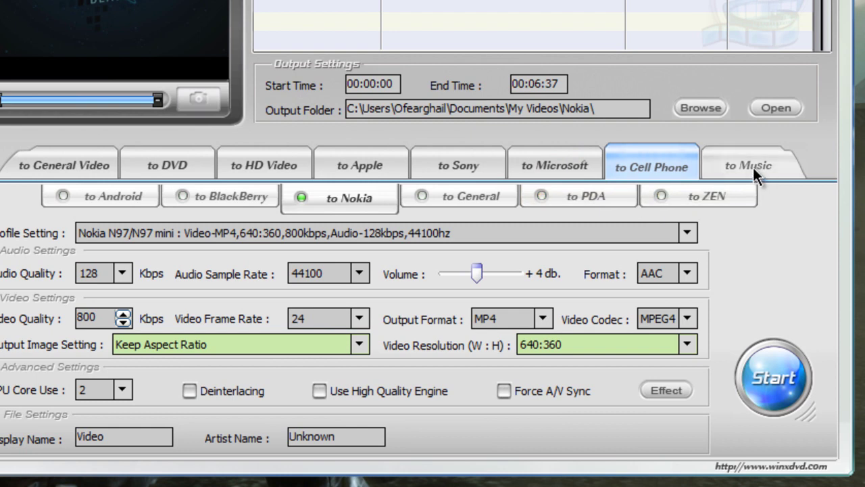
click(65, 167)
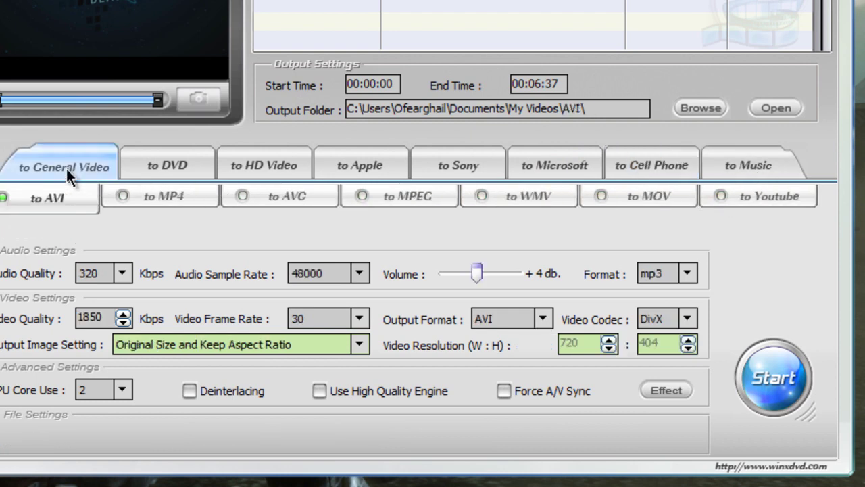
click(730, 197)
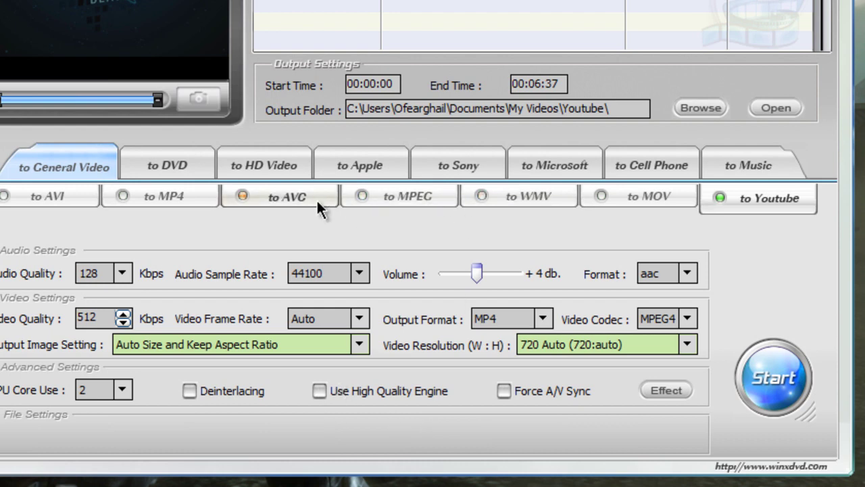
Step: Try the MP4, AVI and MPEG output presets, keeping MPEG2 as the MPEG codec
click(134, 197)
click(36, 201)
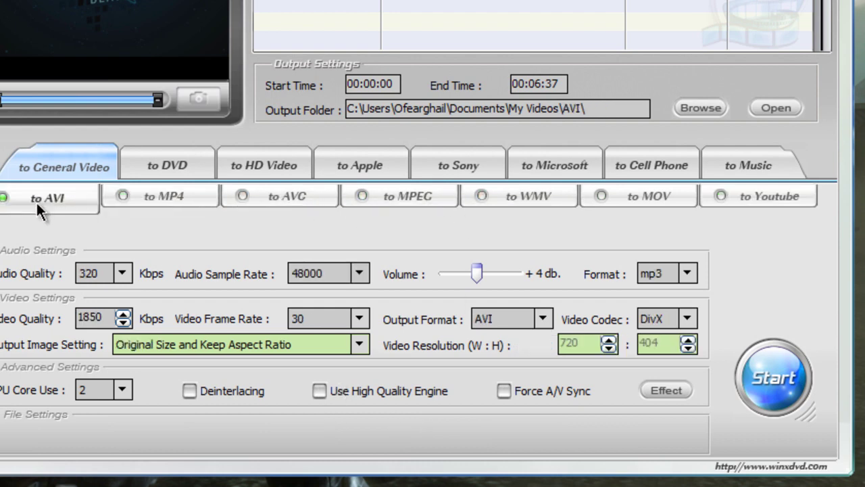
click(397, 201)
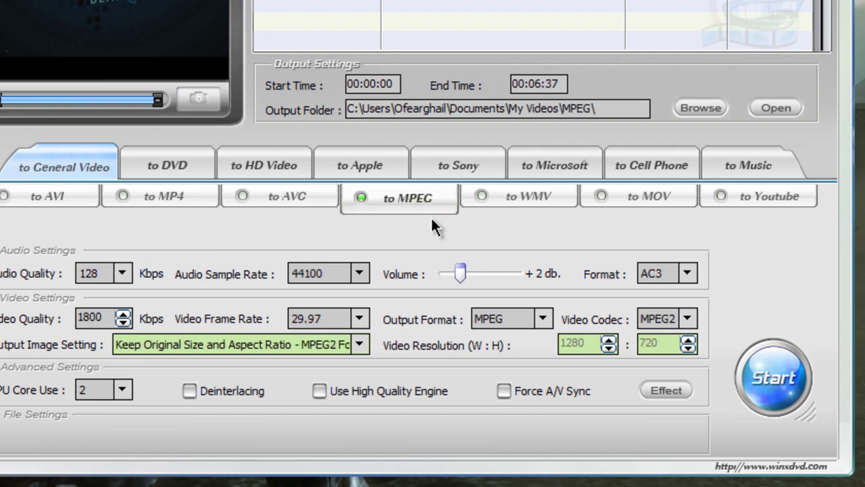
click(687, 317)
click(687, 318)
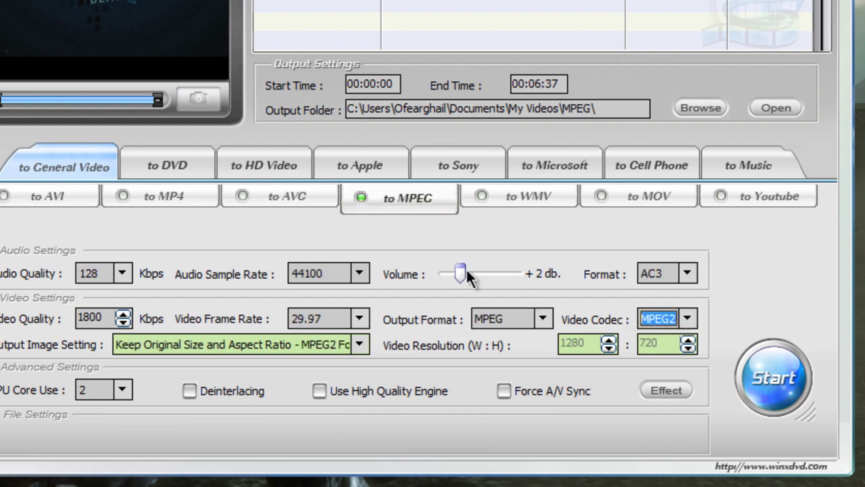
Step: Return to General Video, choose the AVI preset and start converting Ep 1. Countdown
click(531, 171)
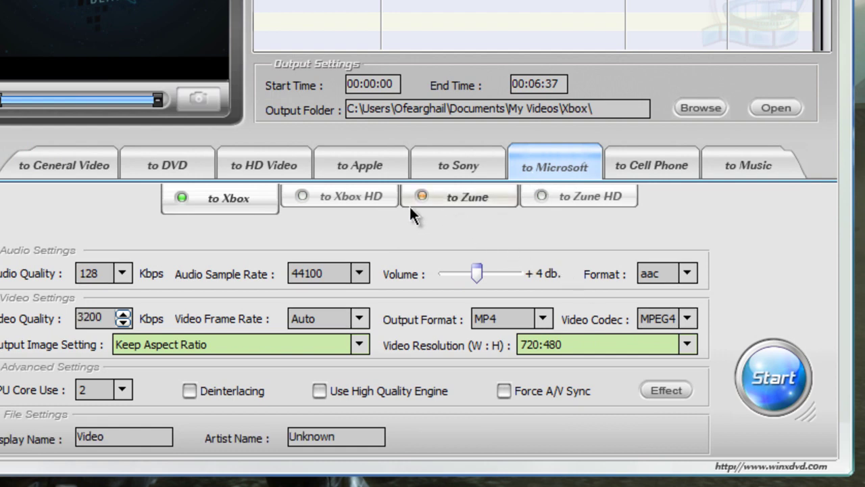
click(80, 162)
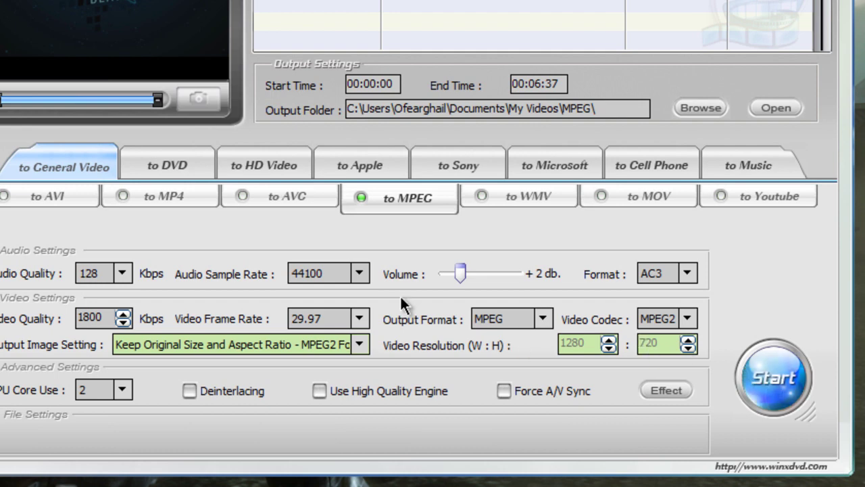
click(24, 202)
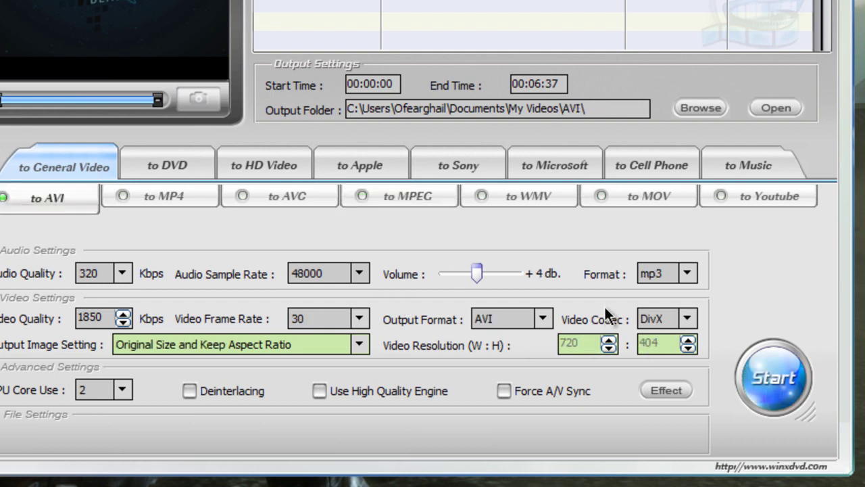
click(780, 388)
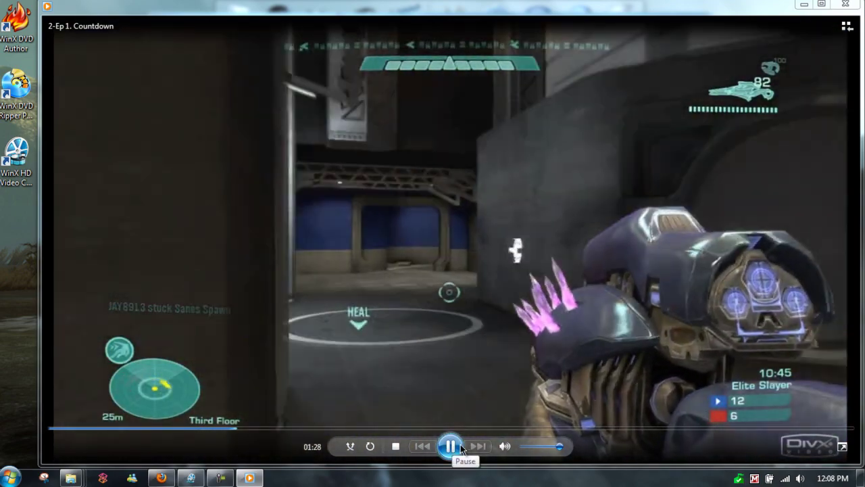
Step: Pause, resume, then pause the converted Ep 1. Countdown clip again at 01:31
click(451, 447)
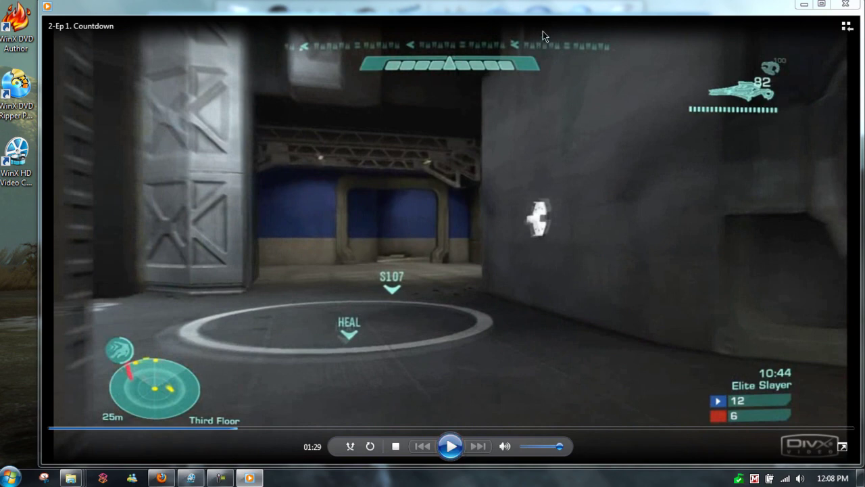
click(452, 452)
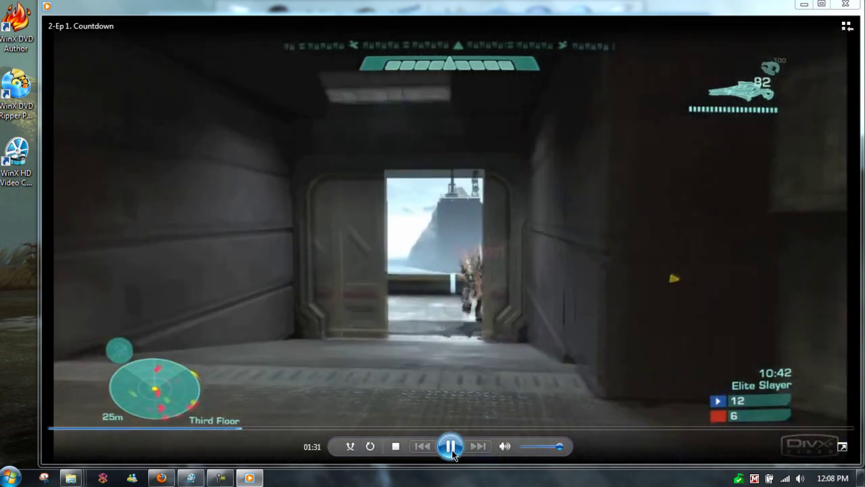
click(451, 451)
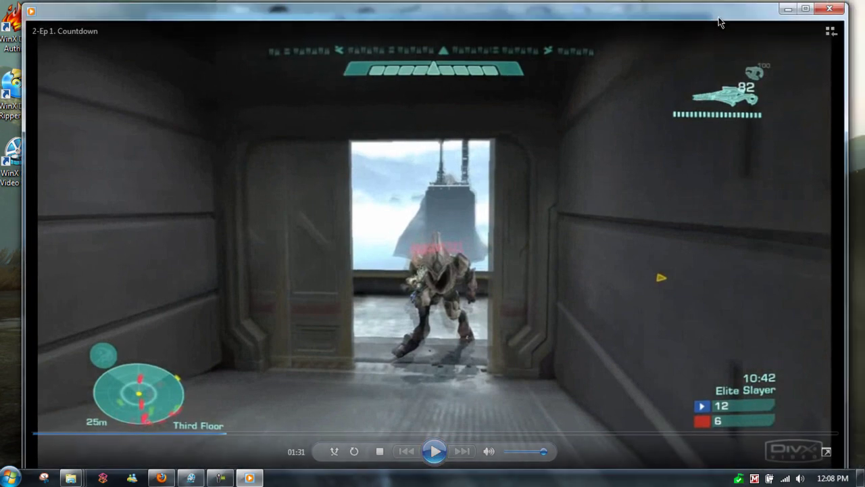
Step: Close the player and delete the 1-Ep and 2-Ep 1. Countdown test clips to the Recycle Bin
key(alt+F4)
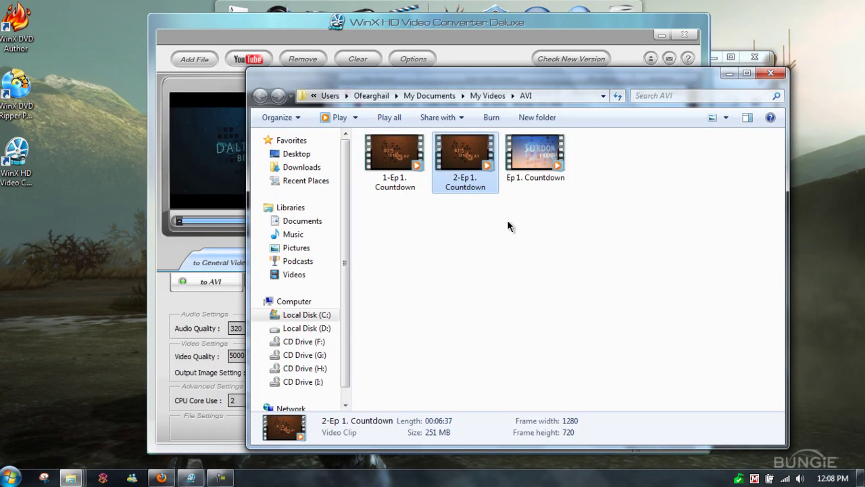
drag(476, 215, 387, 176)
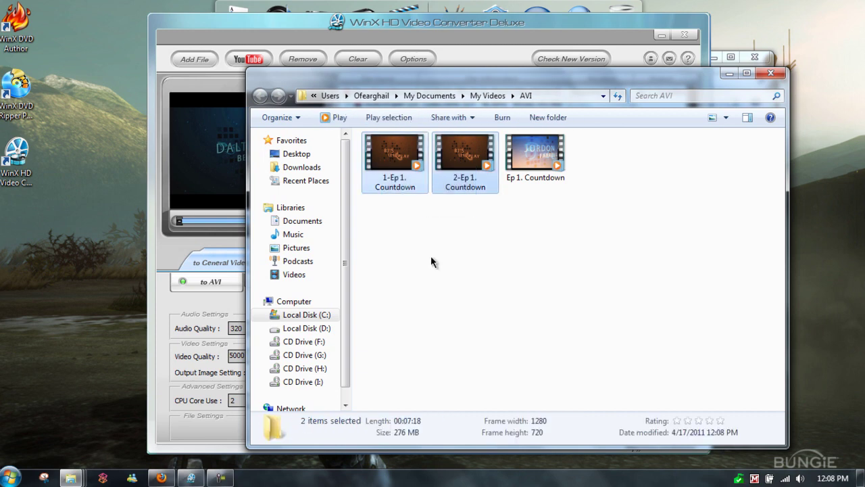
key(Left)
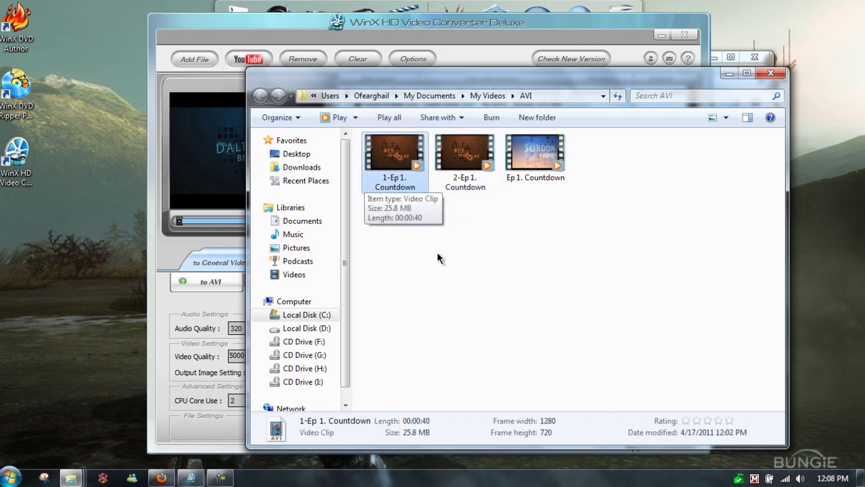
drag(481, 242, 381, 192)
key(Delete)
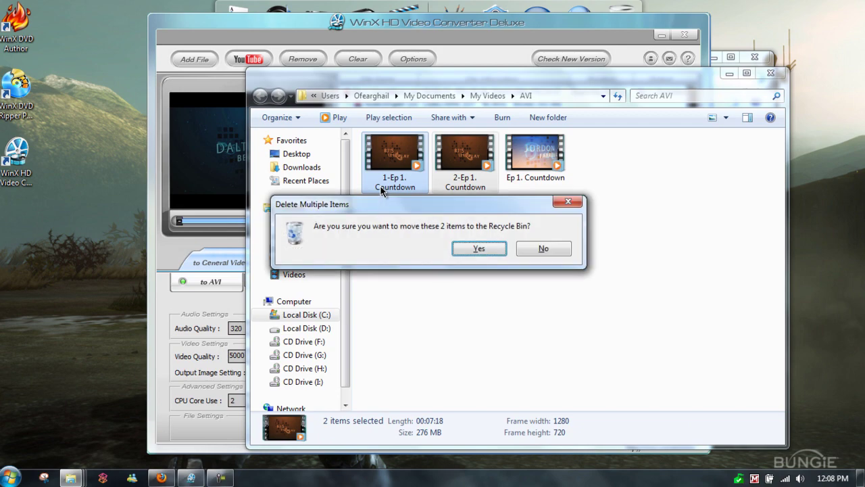
key(Return)
click(371, 23)
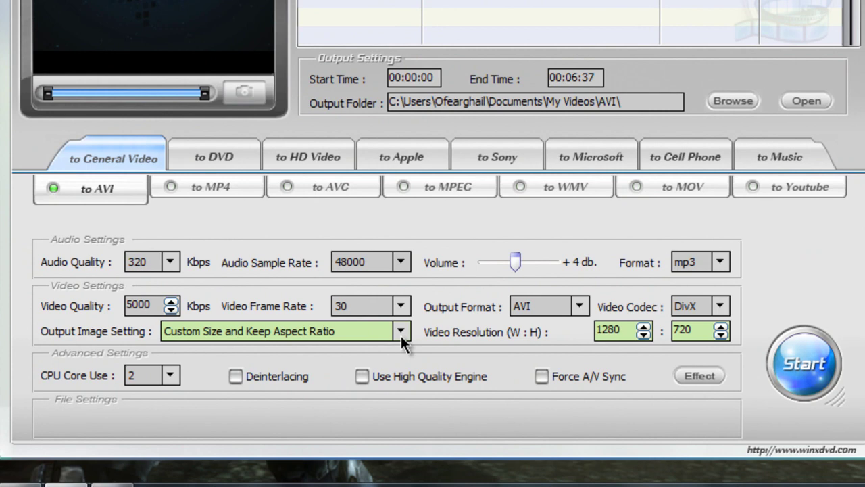
click(401, 331)
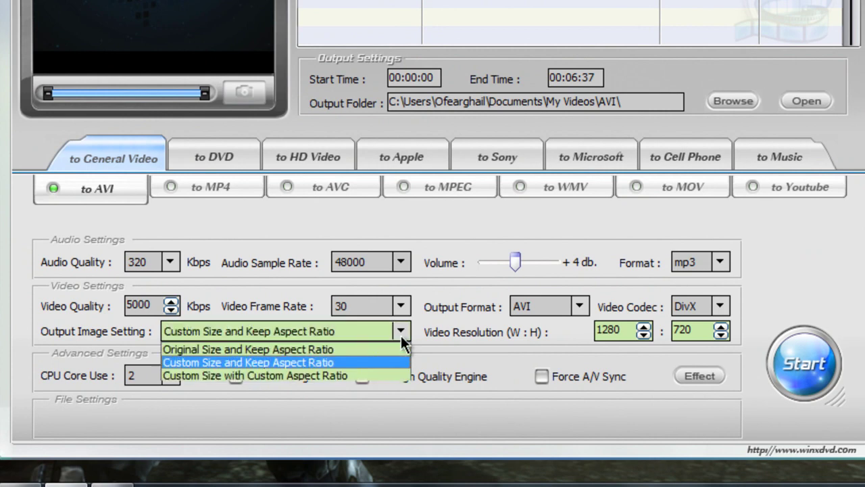
click(305, 365)
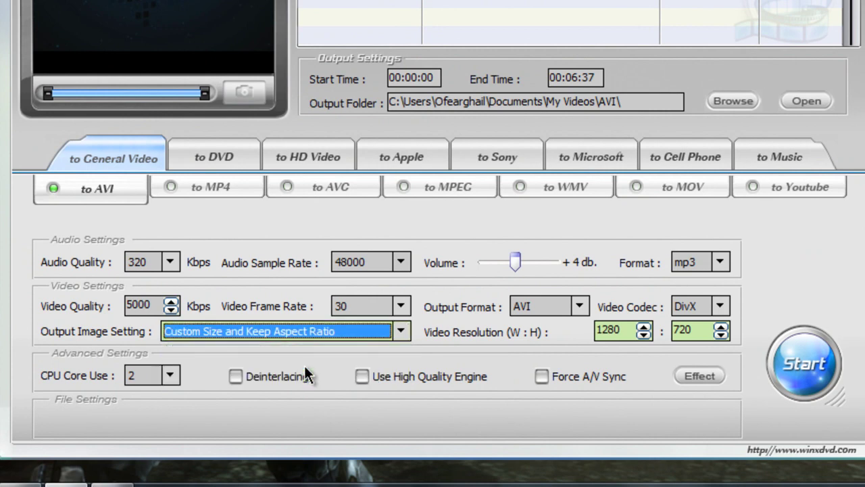